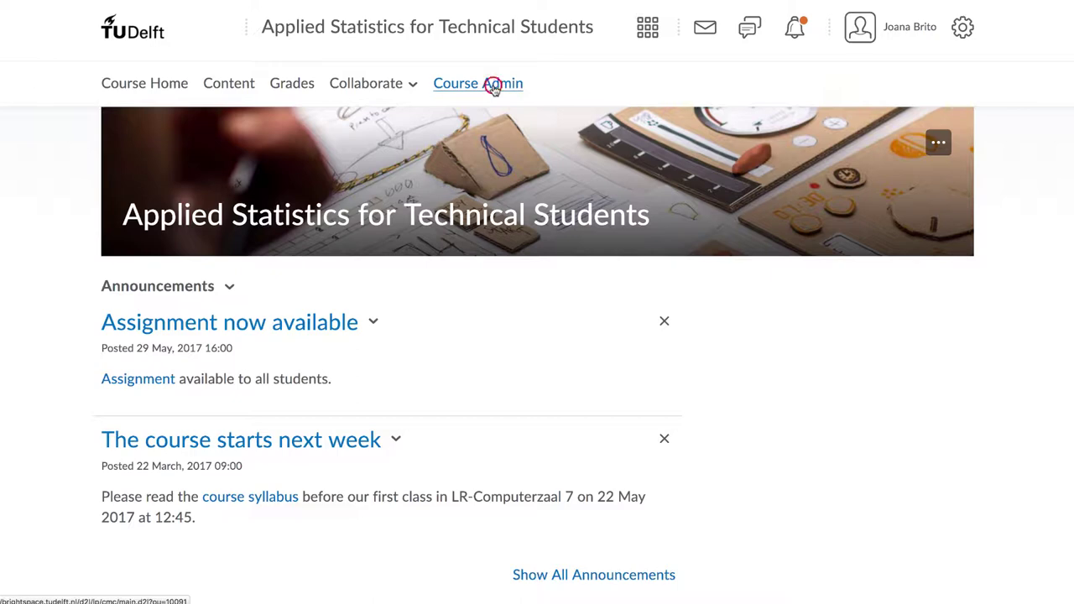
Go to Course Admin and choose Assignments under Assessment to list the submission folders
click(493, 87)
scroll(383, 425, down, 3)
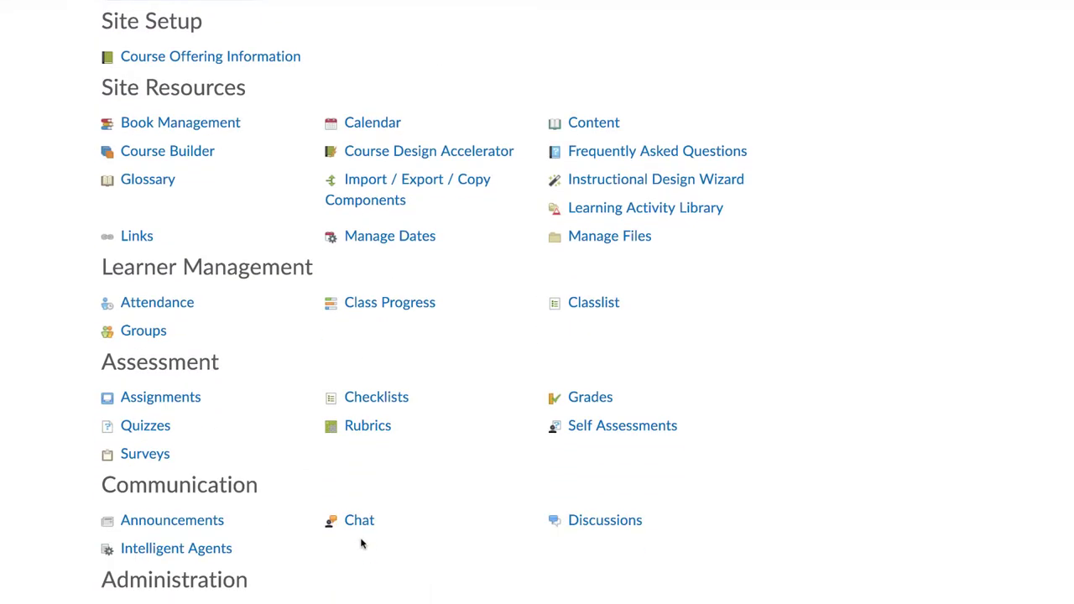
scroll(343, 548, down, 1)
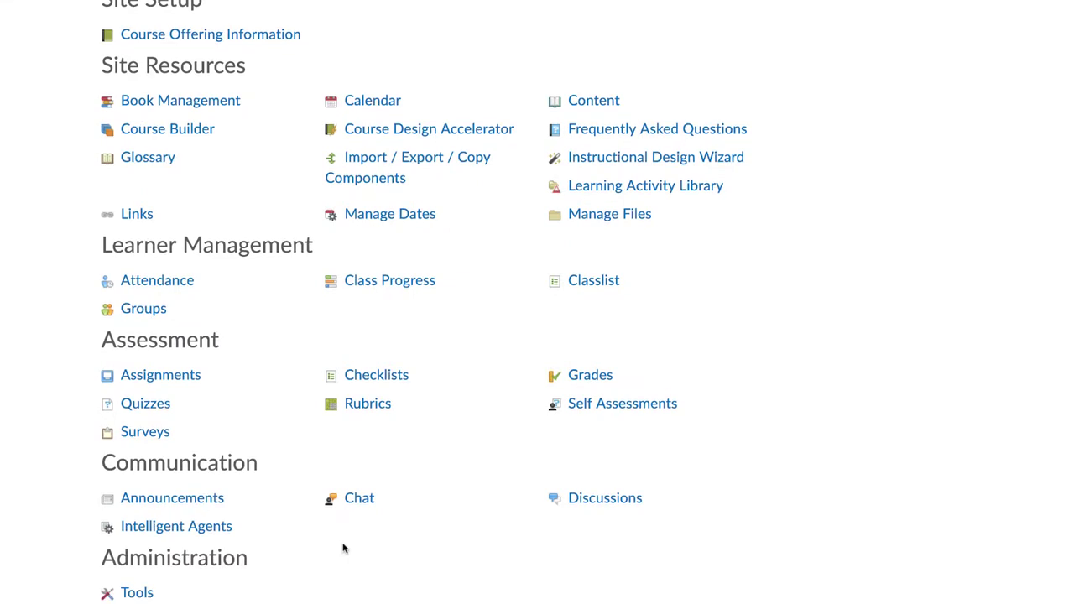
click(186, 376)
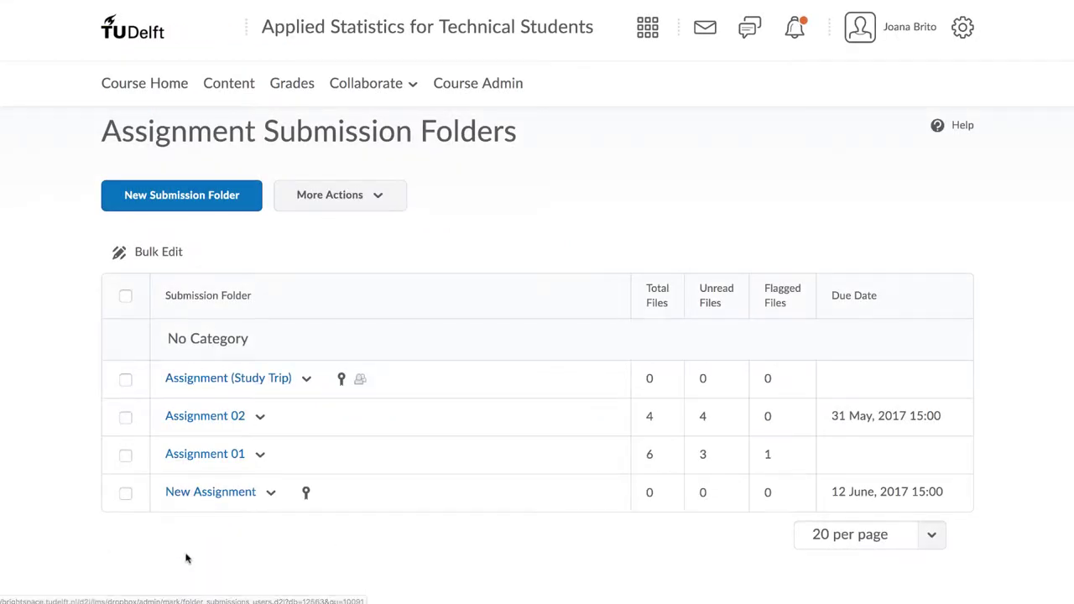
Open View Submissions for Assignment 01
click(260, 454)
click(303, 323)
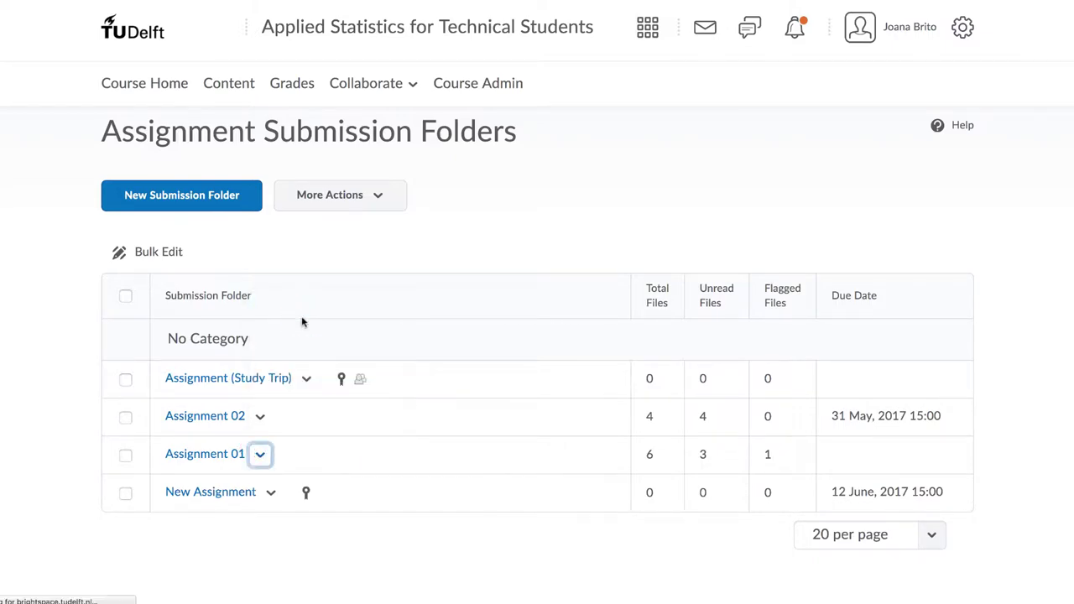
scroll(303, 321, down, 2)
scroll(303, 323, down, 5)
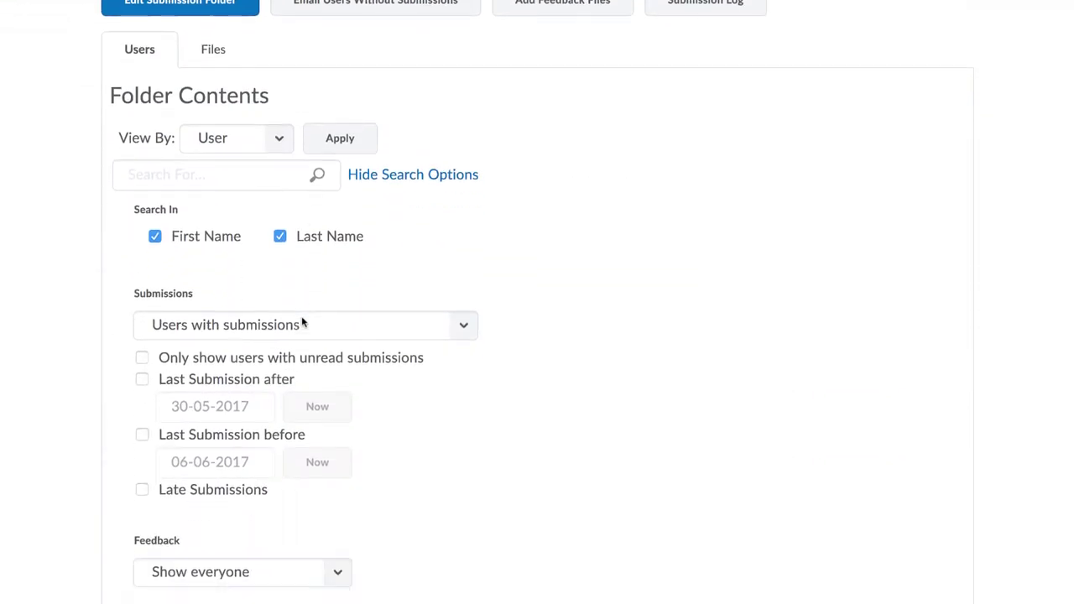
scroll(303, 323, up, 3)
scroll(303, 323, up, 1)
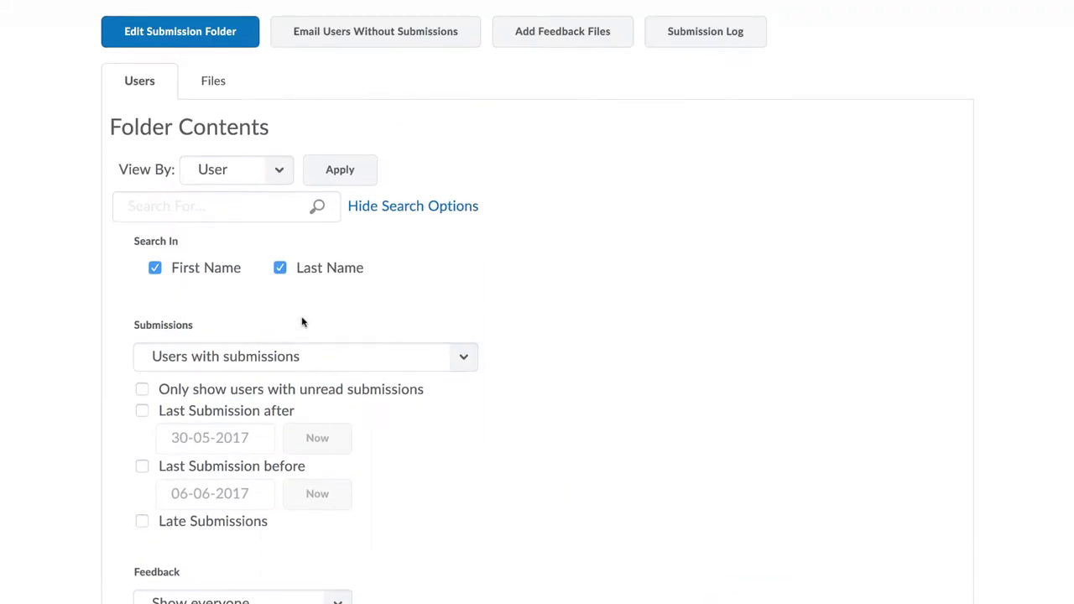
Filter the submissions list to users with submissions and review the files and similarity scores
click(464, 359)
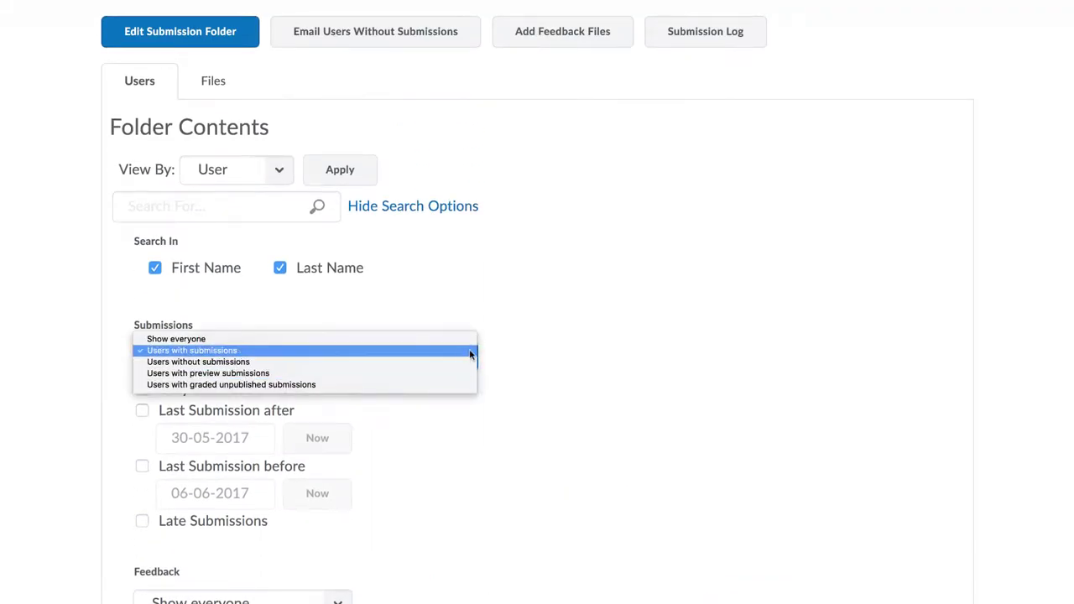
click(546, 356)
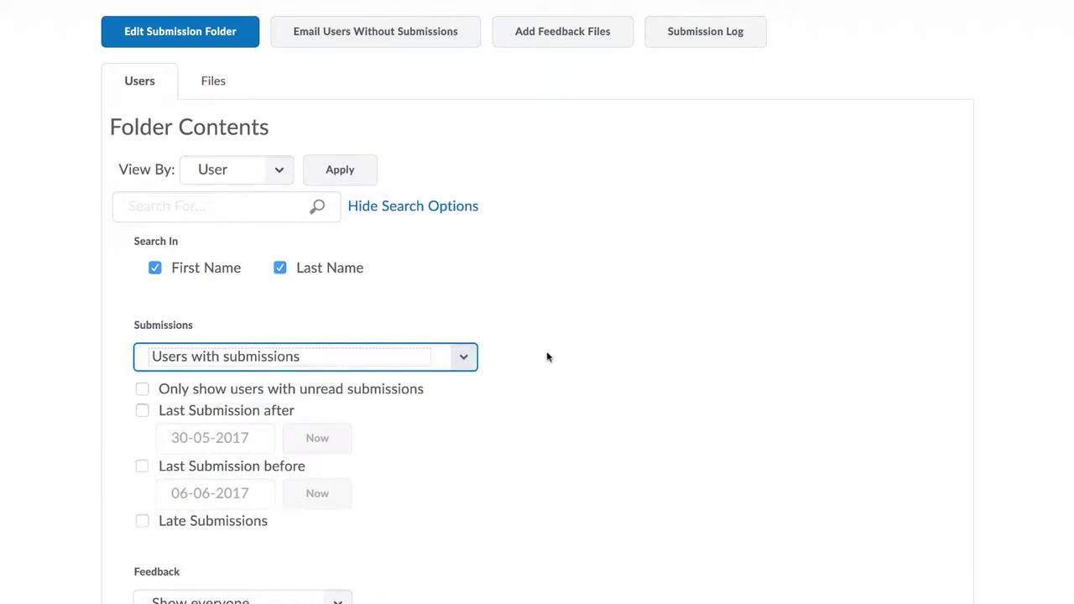
scroll(546, 357, down, 5)
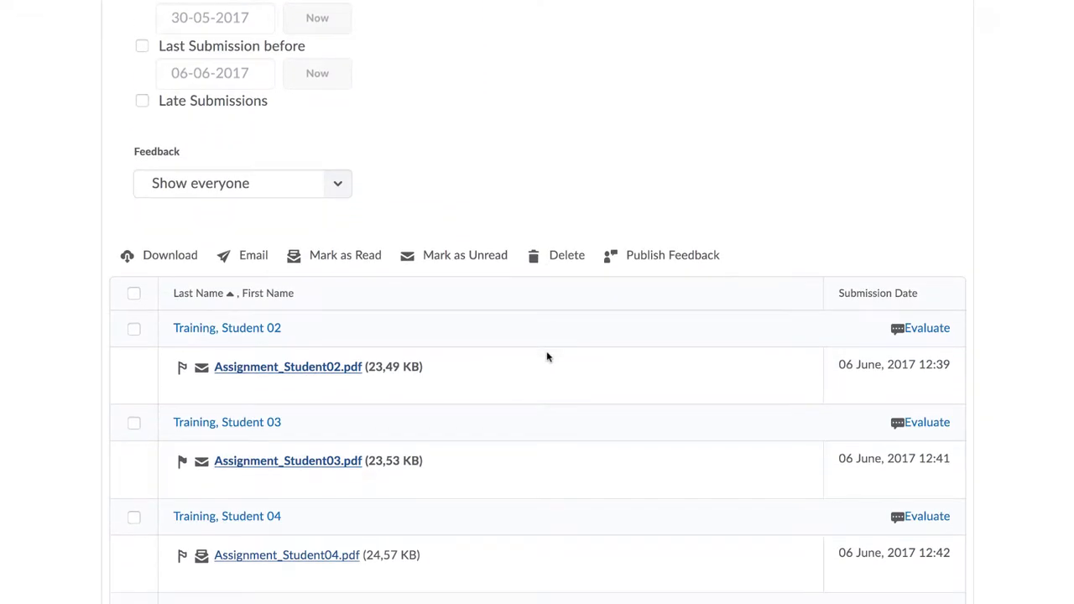
scroll(546, 356, up, 6)
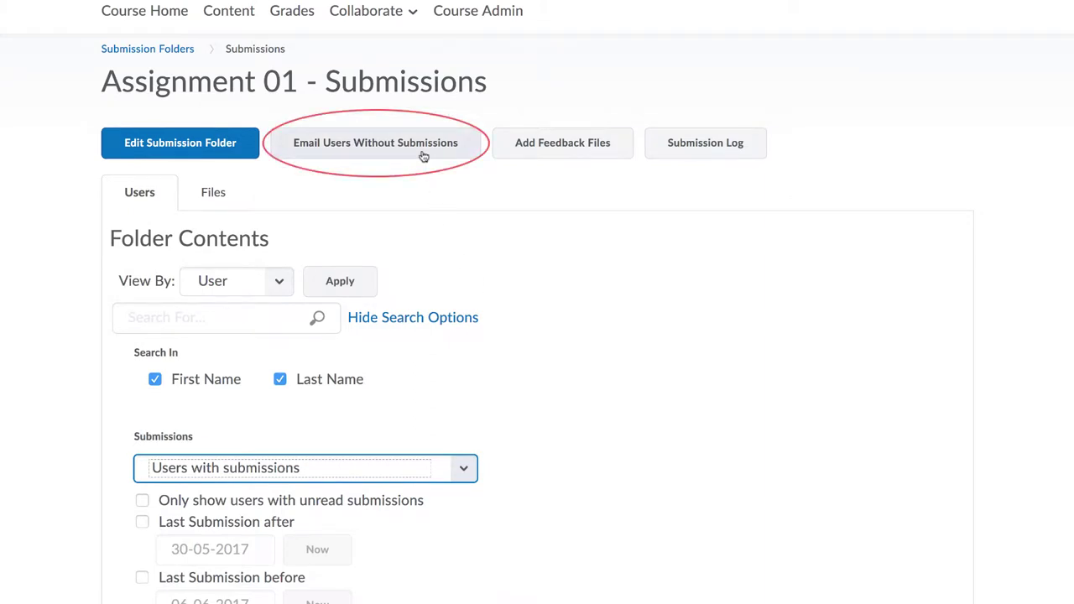
scroll(573, 511, down, 3)
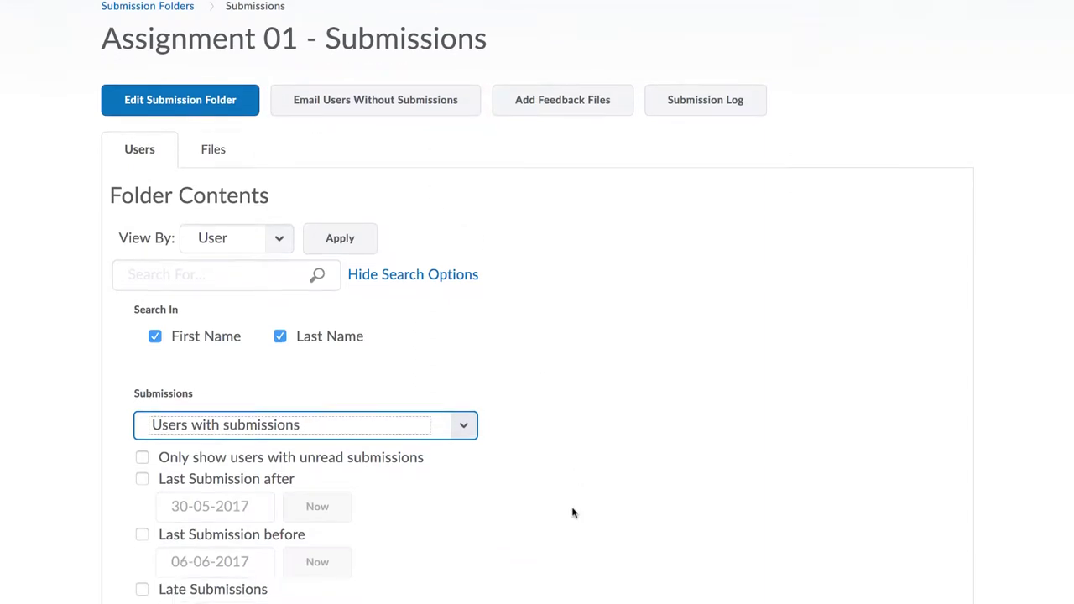
scroll(573, 512, down, 4)
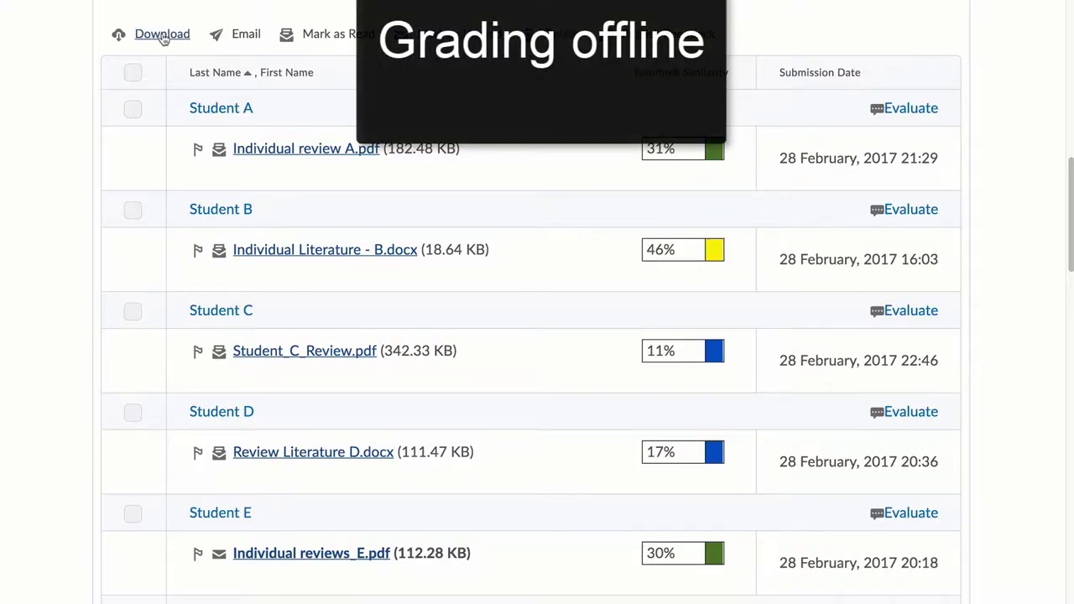
Select all student submissions, then finish the PDF comment ending 'on the lamp)'
click(133, 72)
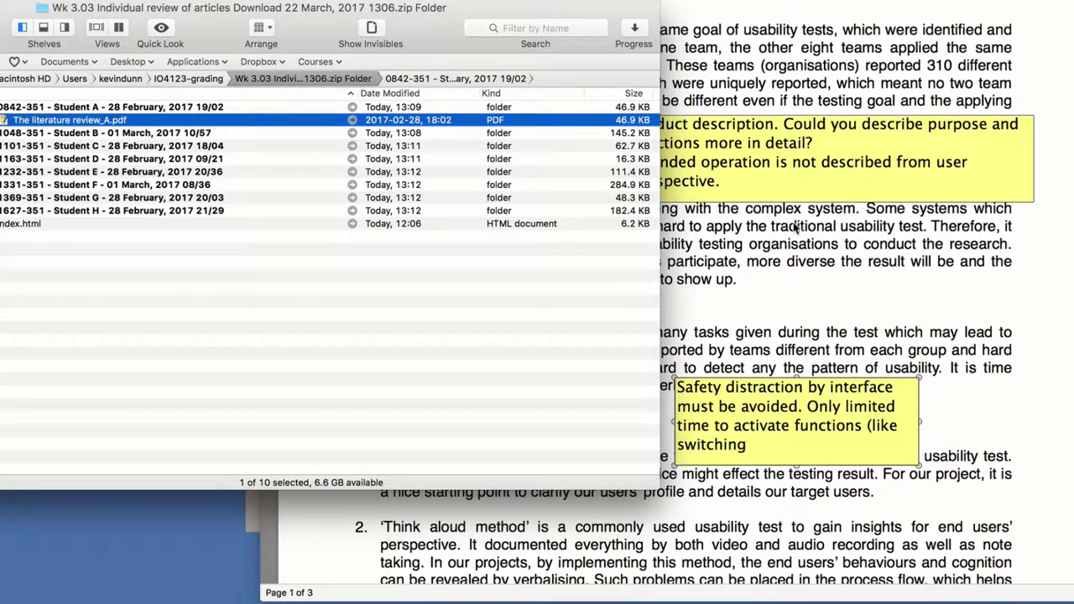
click(807, 364)
text(on the lamp))
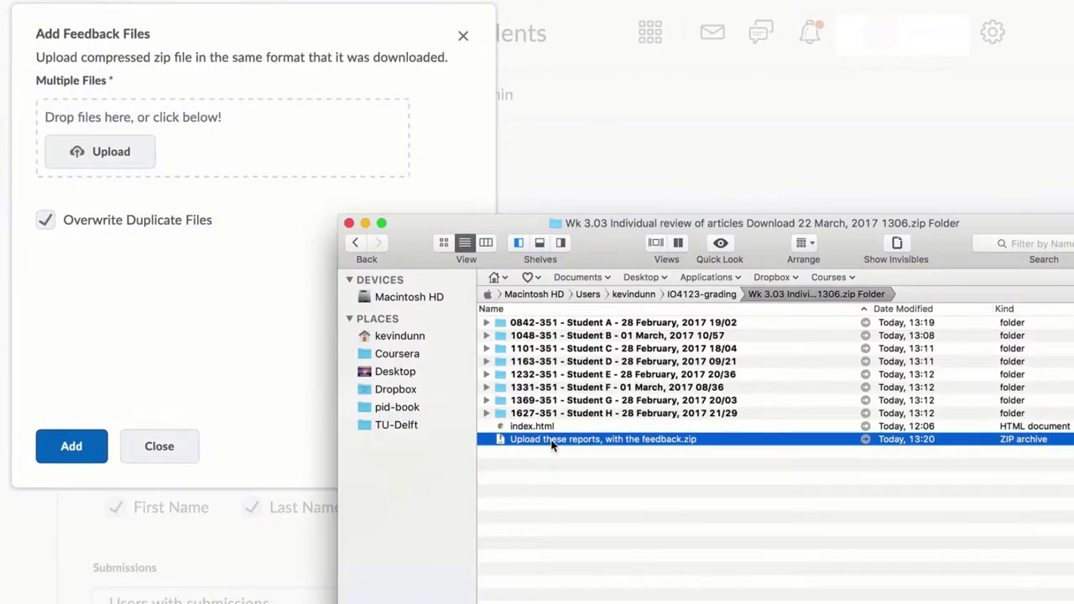
Drag the zipped annotated reports into the Add Feedback Files drop zone
drag(550, 443, 110, 159)
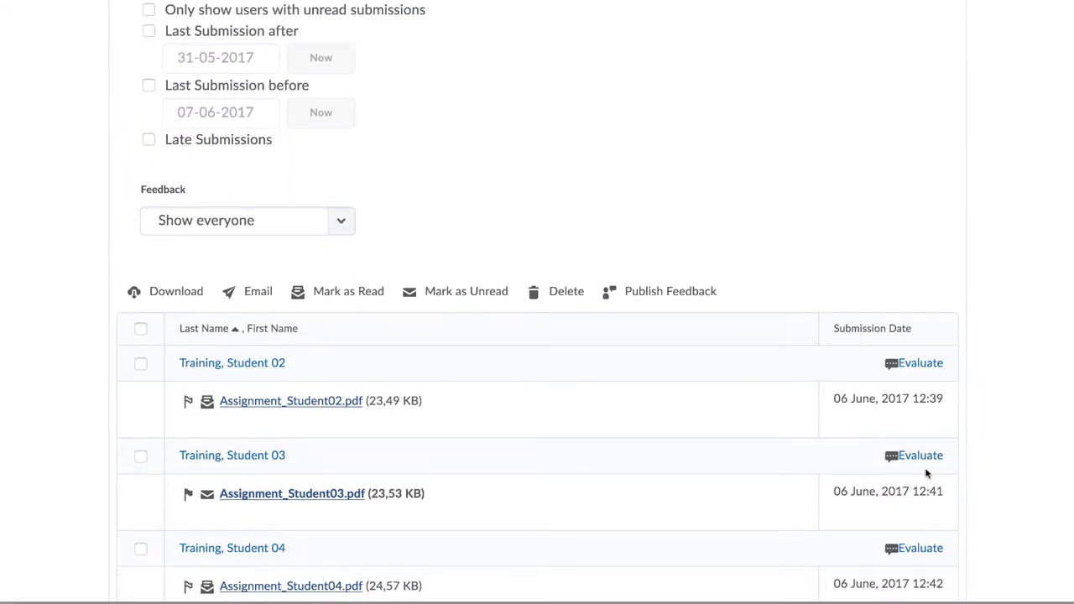
Evaluate Student 02 and view their assignment PDF beside the Evaluation panel
click(919, 363)
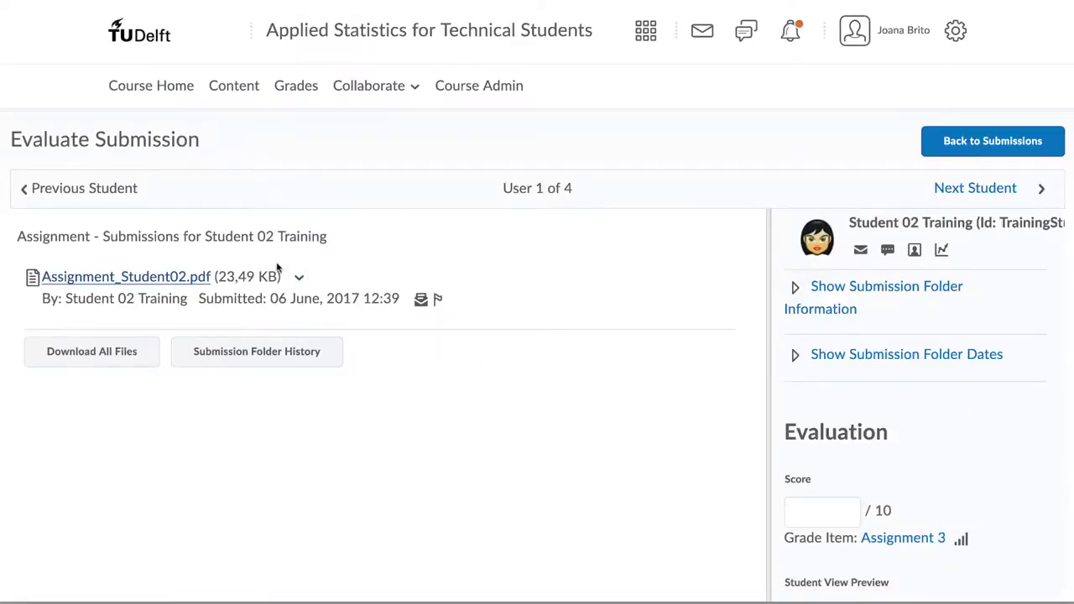
click(298, 278)
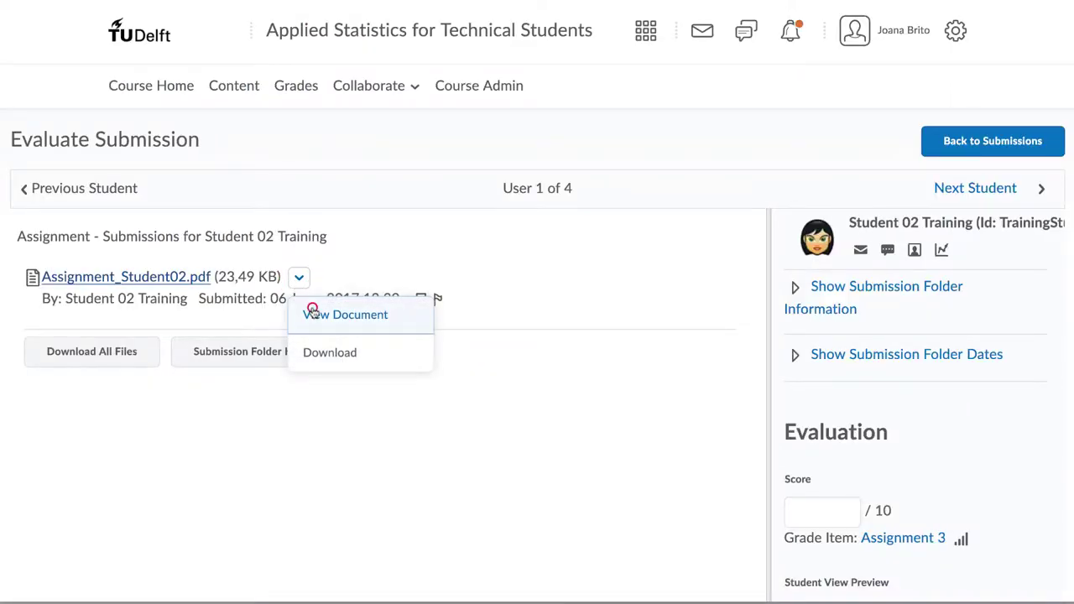
click(312, 314)
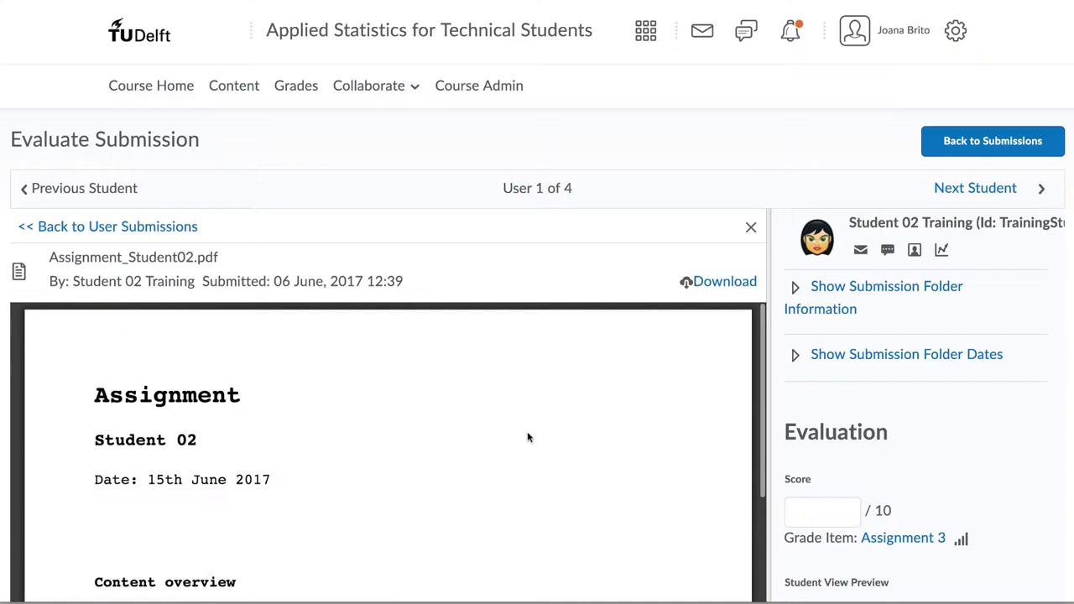
scroll(528, 435, down, 5)
scroll(528, 436, up, 5)
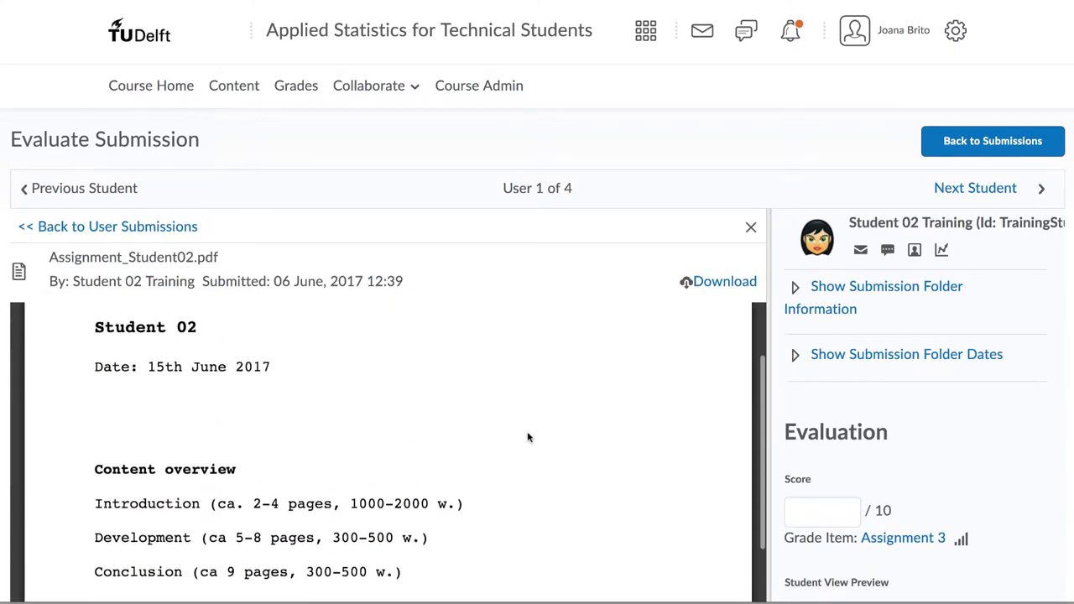
scroll(1019, 430, down, 3)
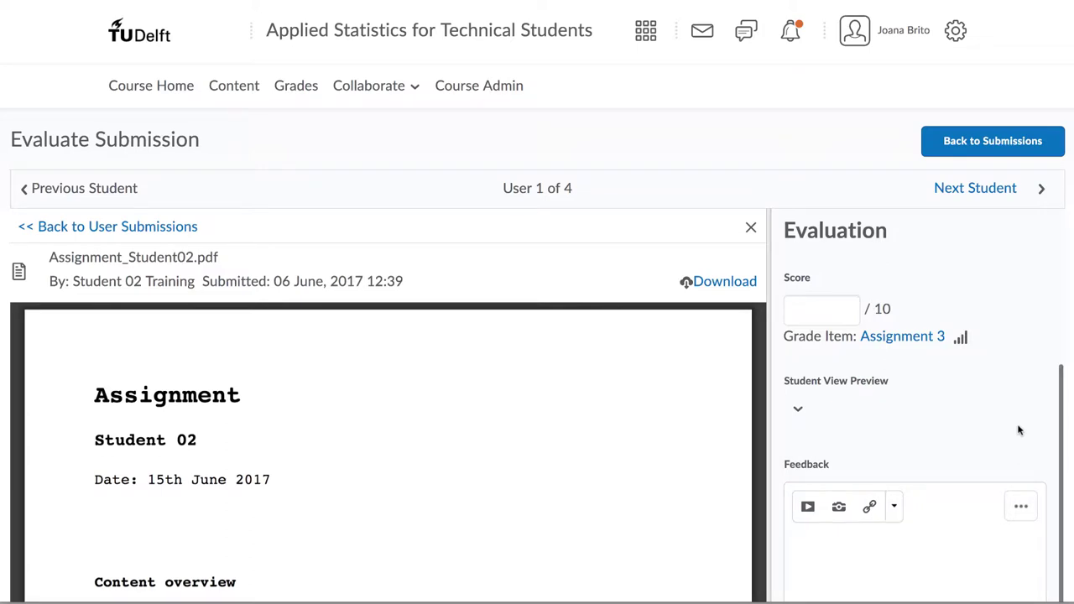
Give Student 02 a score of 8 out of 10
click(831, 310)
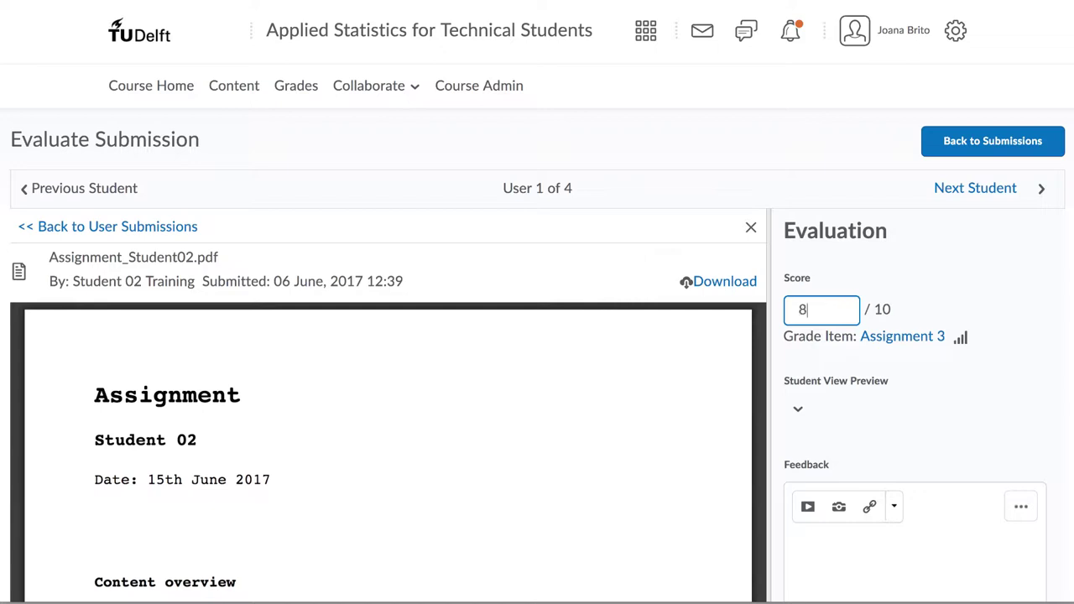
click(1007, 409)
scroll(1070, 374, down, 2)
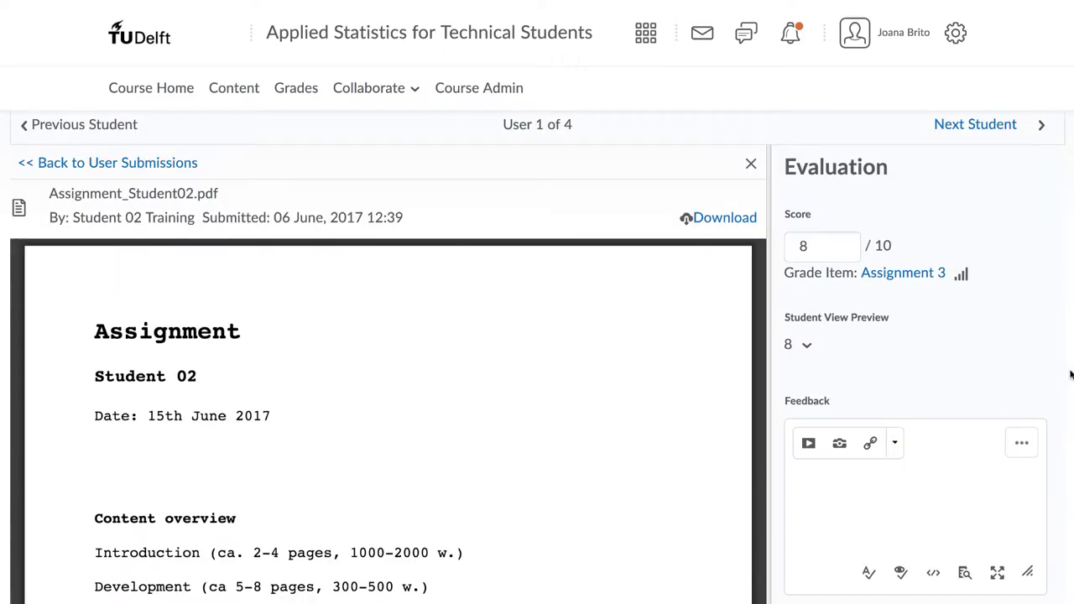
scroll(1070, 374, down, 1)
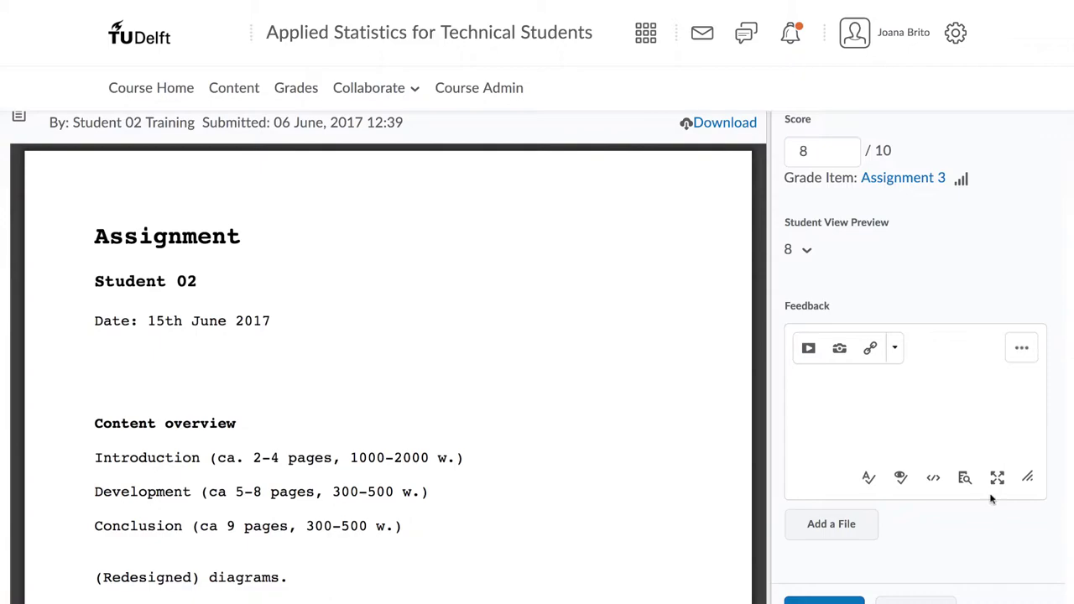
Upload feedback_student02.wav as Student 02's feedback file and save the evaluation
click(843, 522)
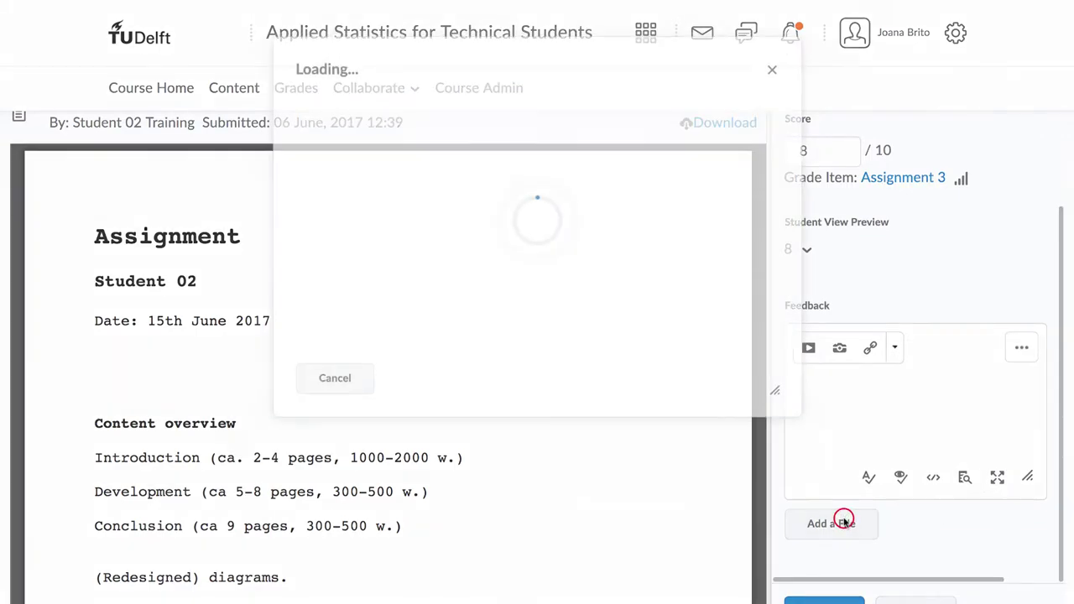
click(395, 159)
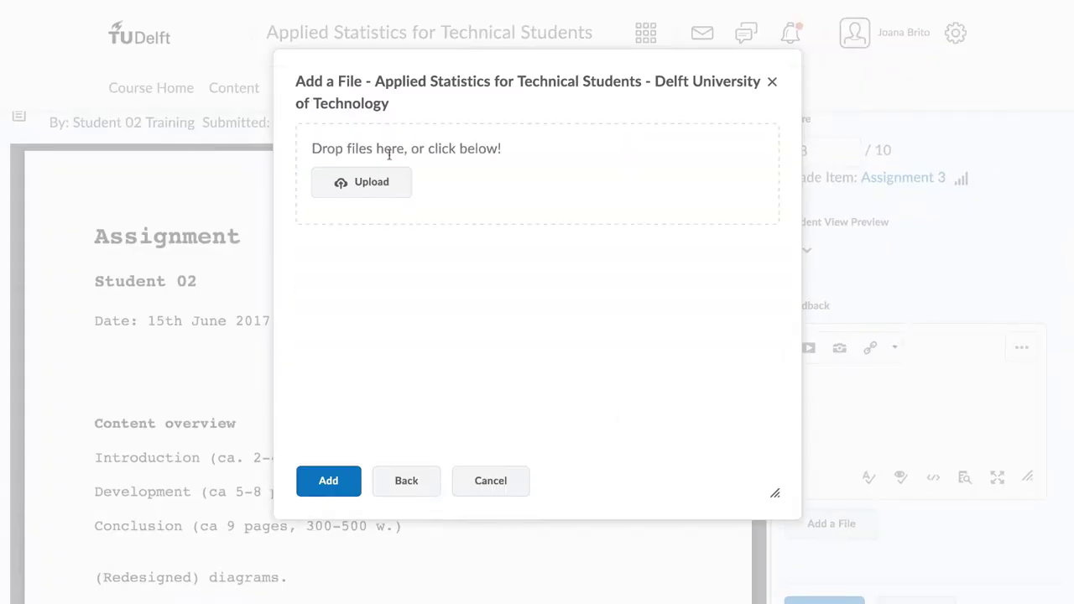
click(381, 181)
click(460, 186)
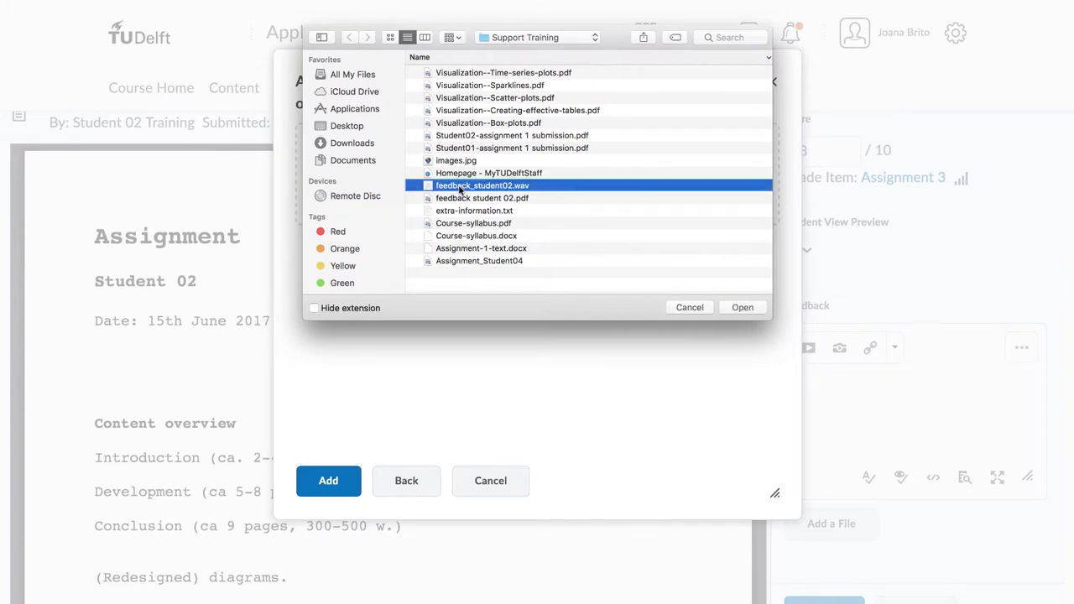
click(741, 308)
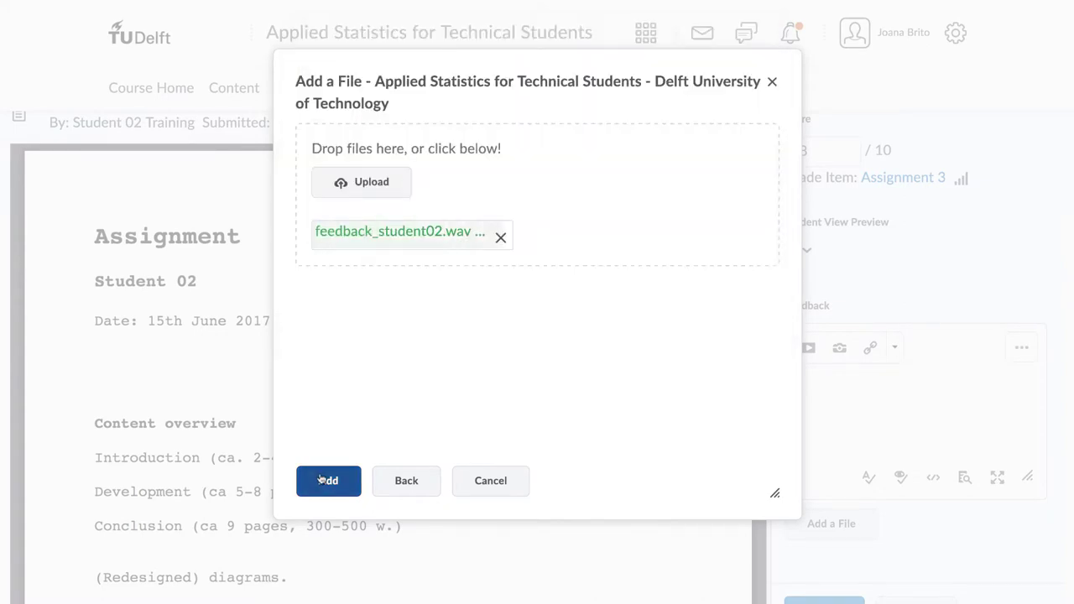
click(321, 479)
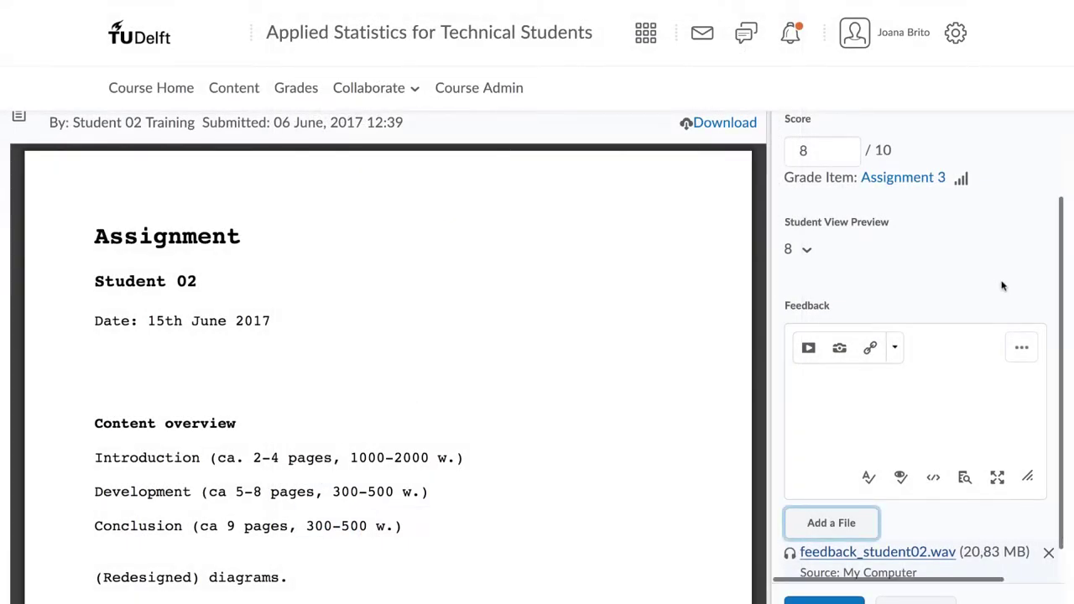
scroll(965, 453, down, 1)
click(946, 572)
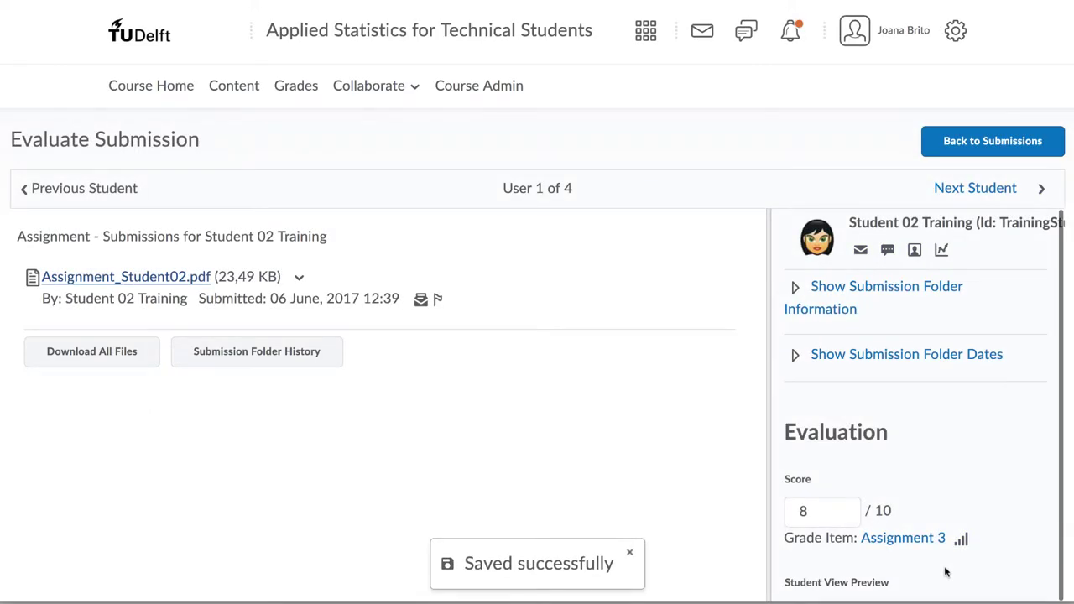
Score Student 03 at 7 out of 10 and save it as a draft
click(1007, 192)
scroll(1043, 504, down, 2)
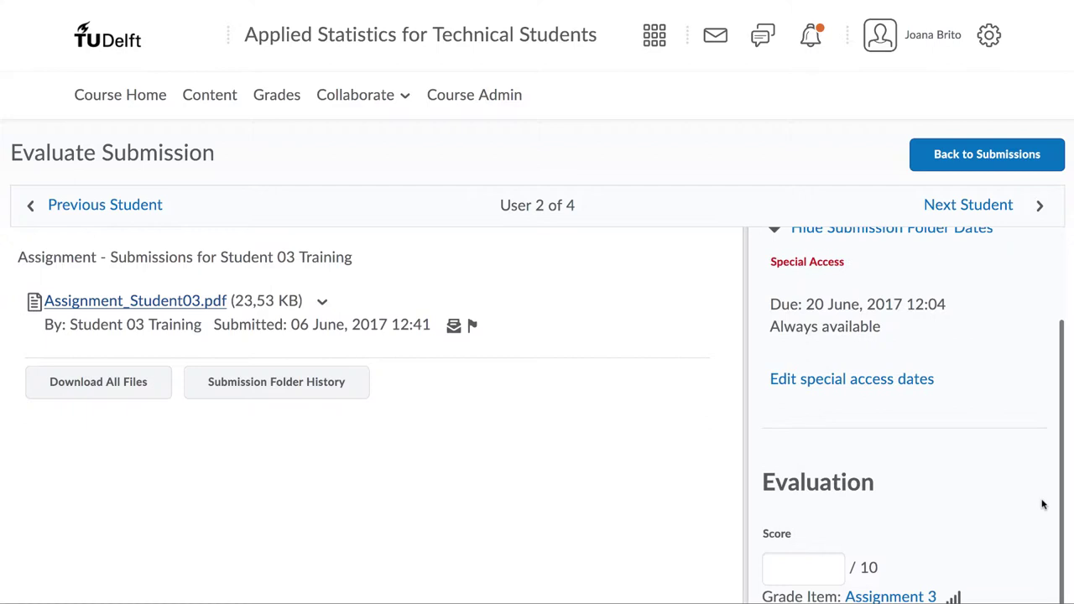
click(803, 481)
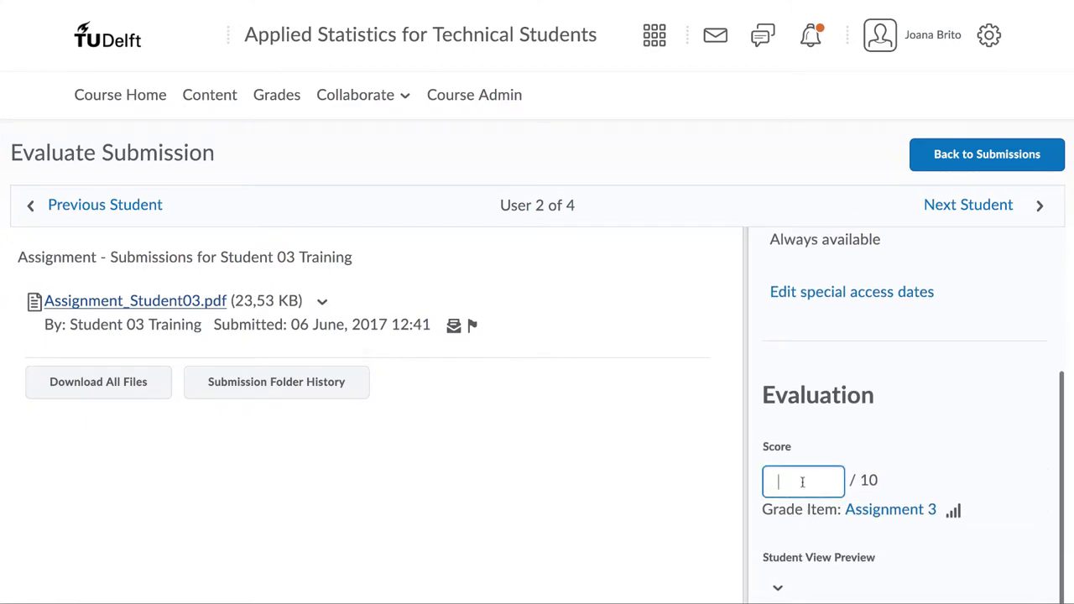
click(946, 453)
scroll(965, 394, down, 2)
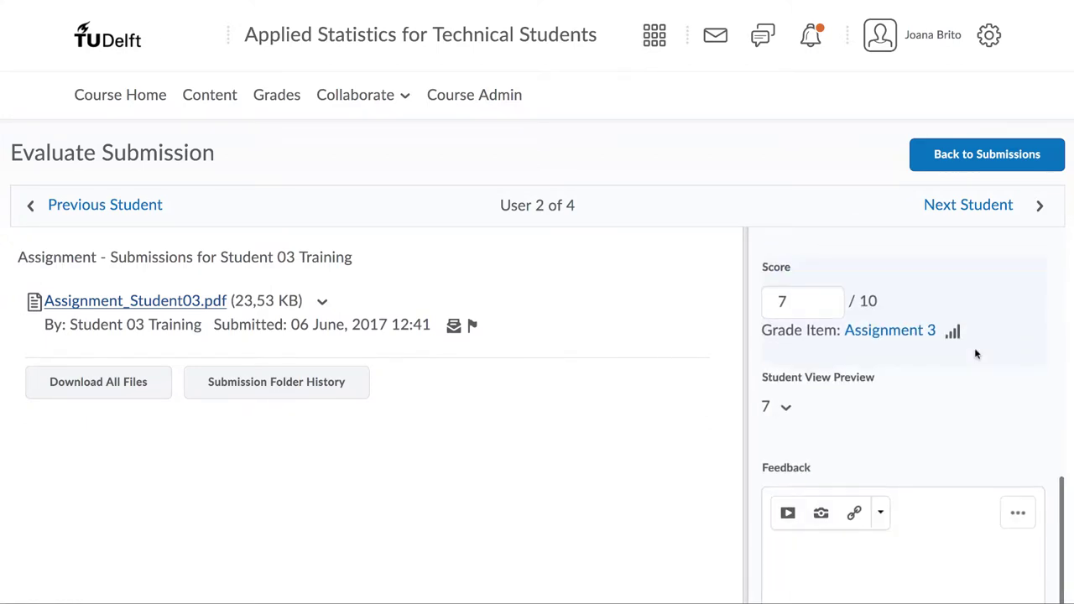
scroll(1070, 362, down, 3)
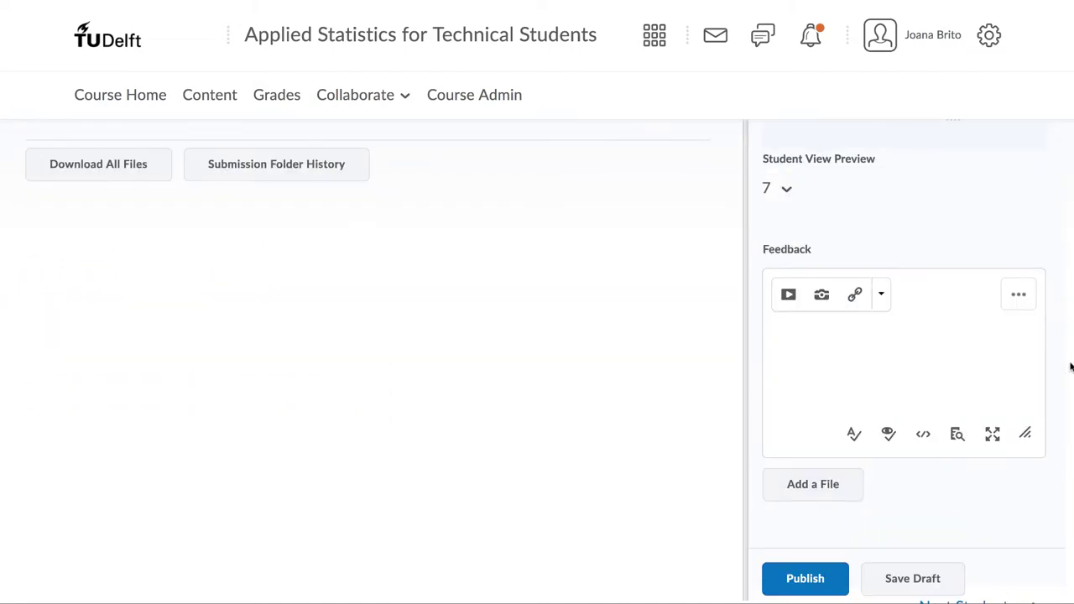
click(896, 575)
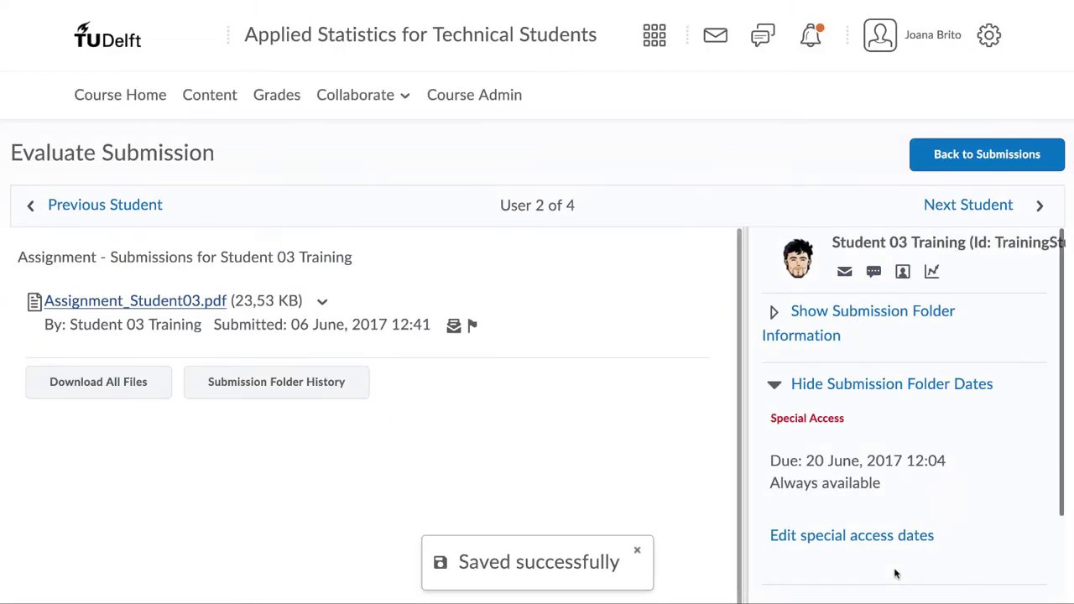
click(982, 208)
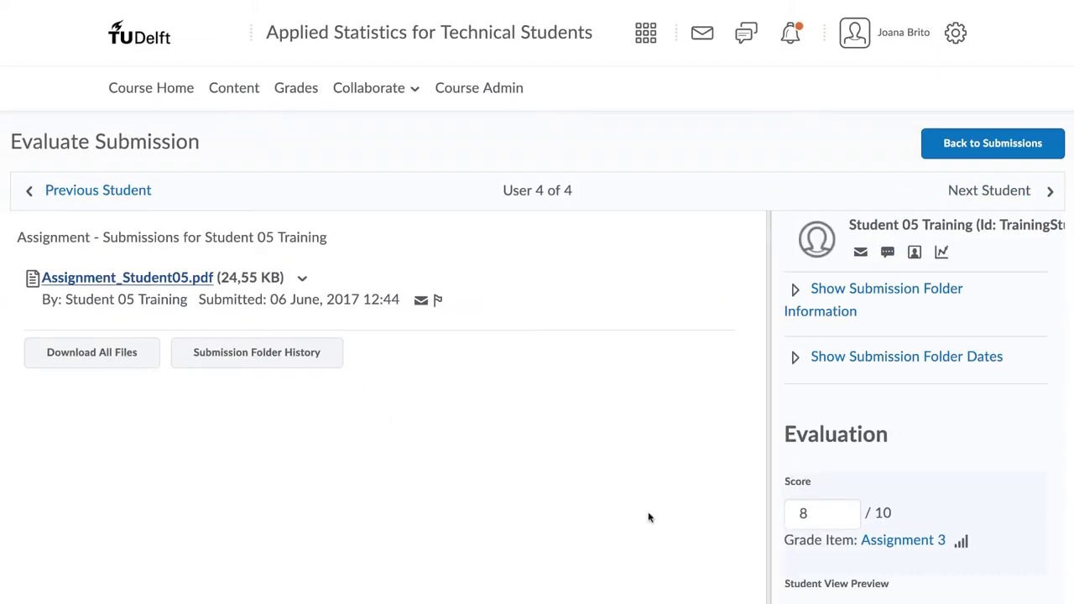
Show Student 05's submission folder dates and save their evaluation scored 8 with feedback
click(796, 360)
scroll(798, 362, down, 5)
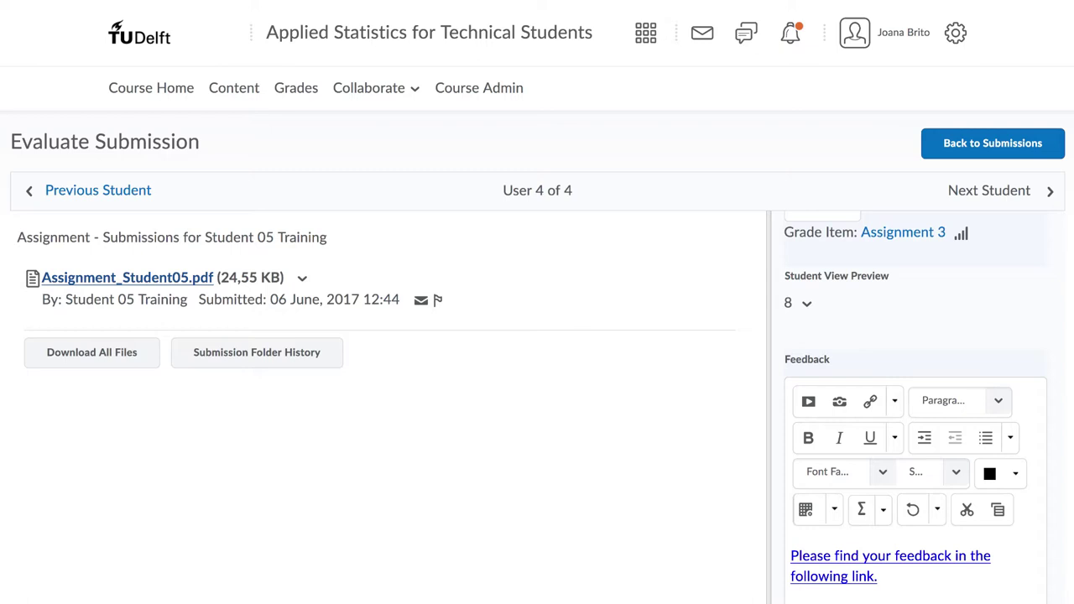
scroll(536, 358, down, 3)
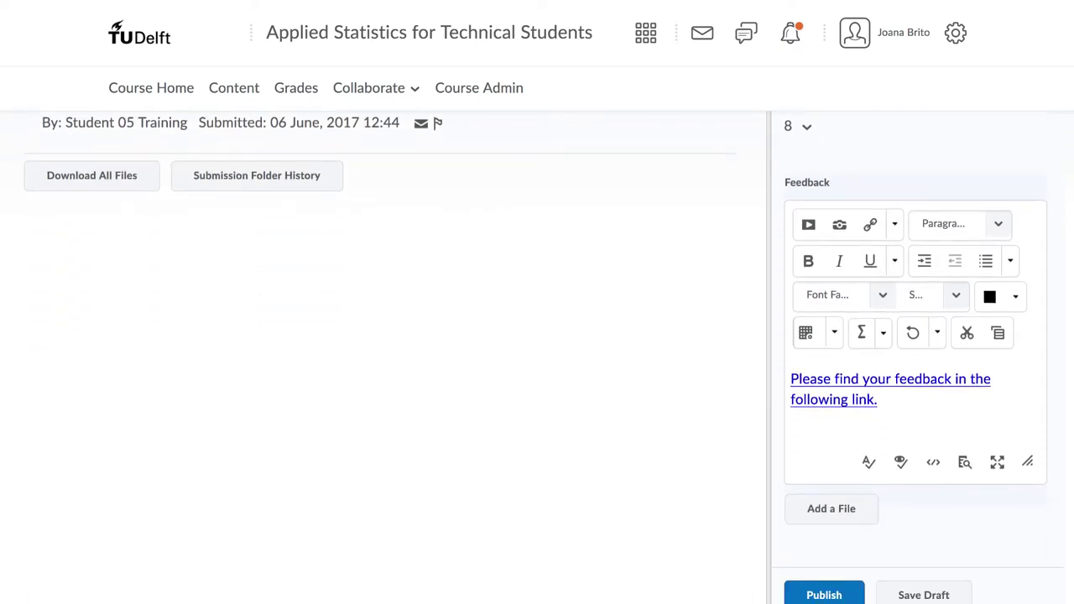
click(837, 587)
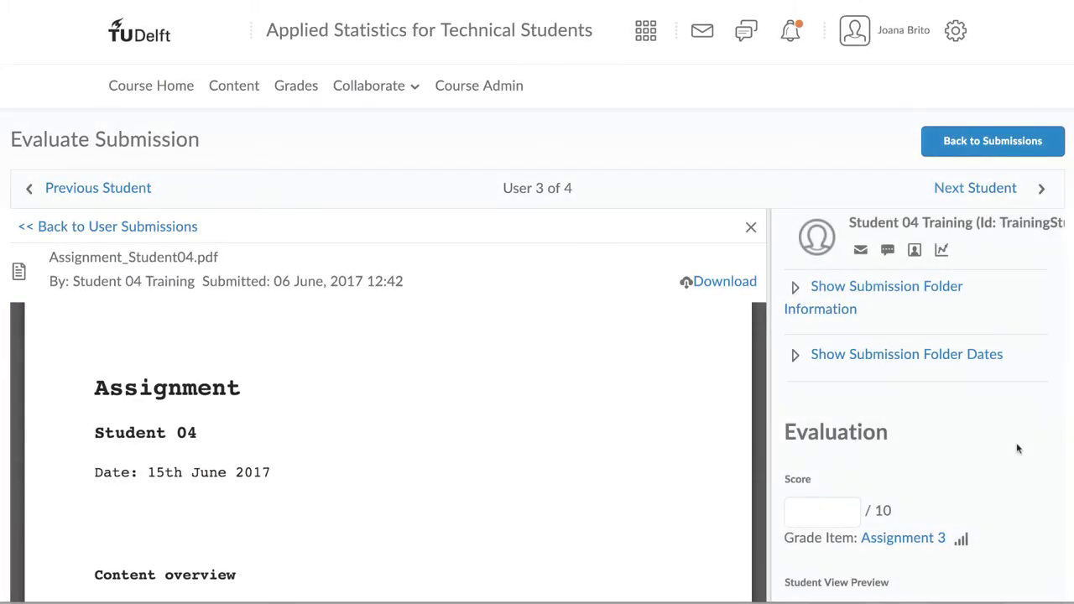
Review Student 04's ungraded evaluation panel and click into its Score field
scroll(1018, 449, down, 2)
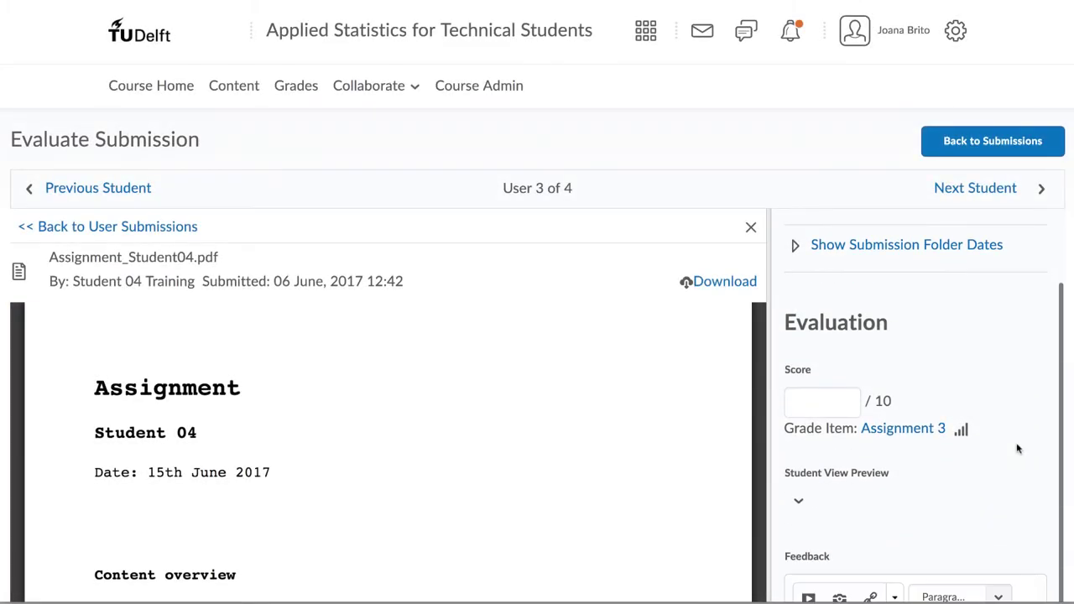
scroll(1018, 449, down, 5)
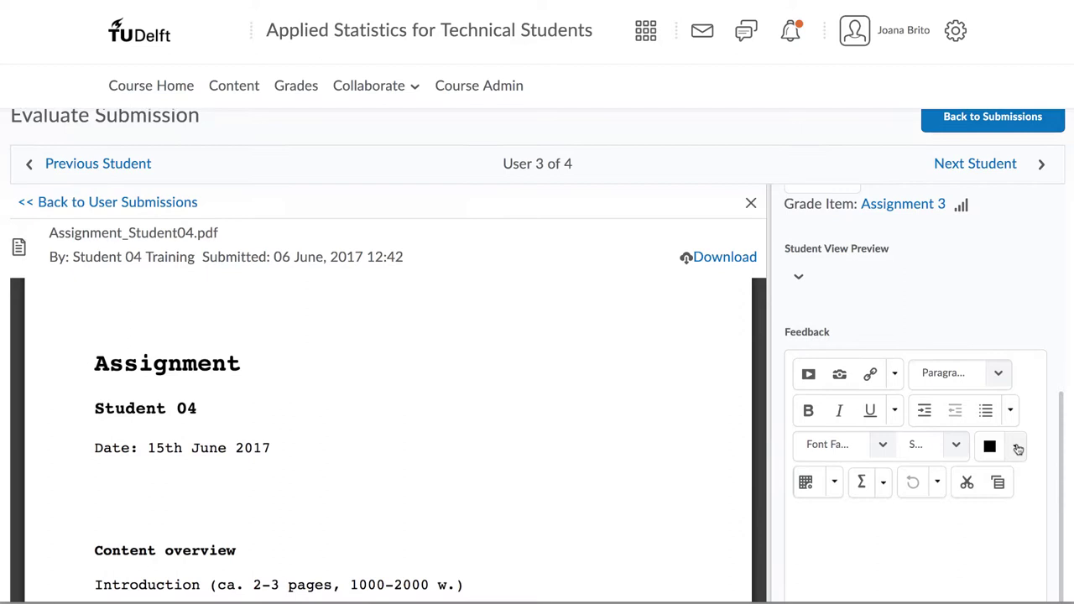
scroll(1017, 449, down, 2)
scroll(1017, 449, up, 6)
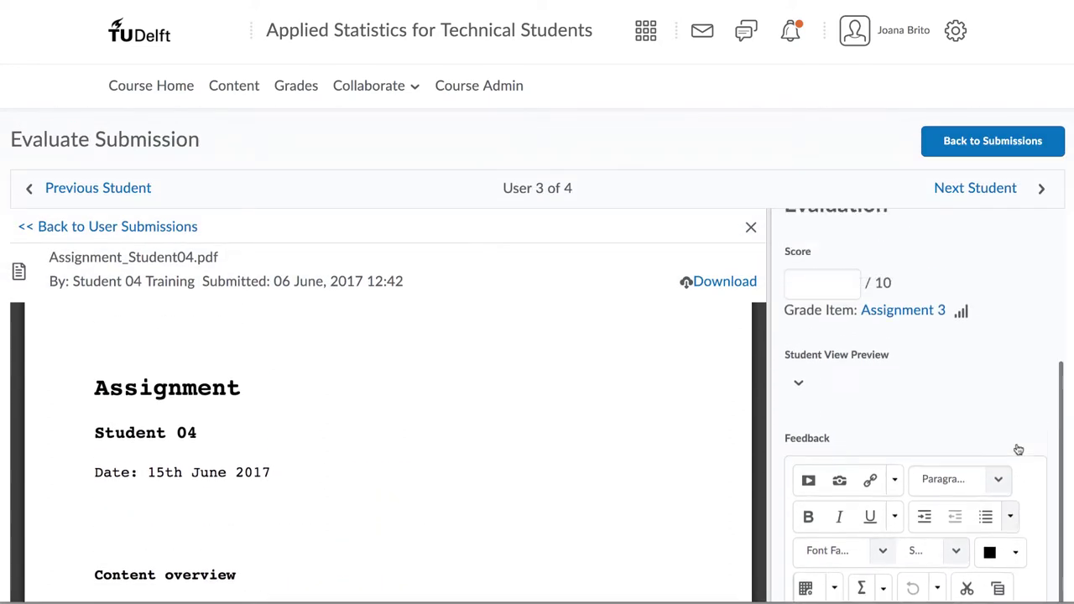
click(805, 464)
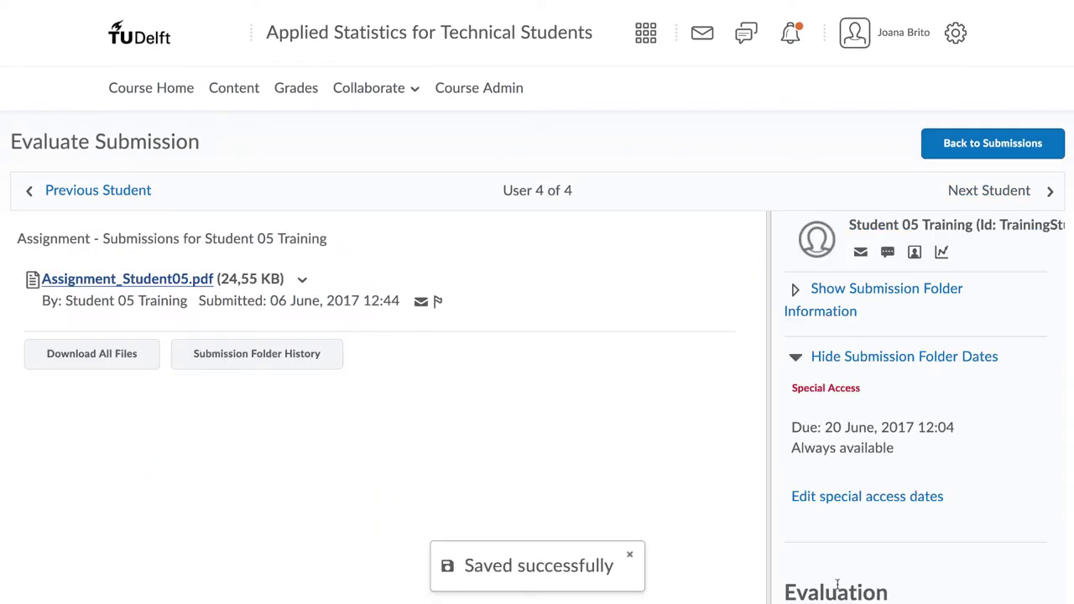
Go back to the submissions list and view each student's feedback status in Folder Contents
click(967, 144)
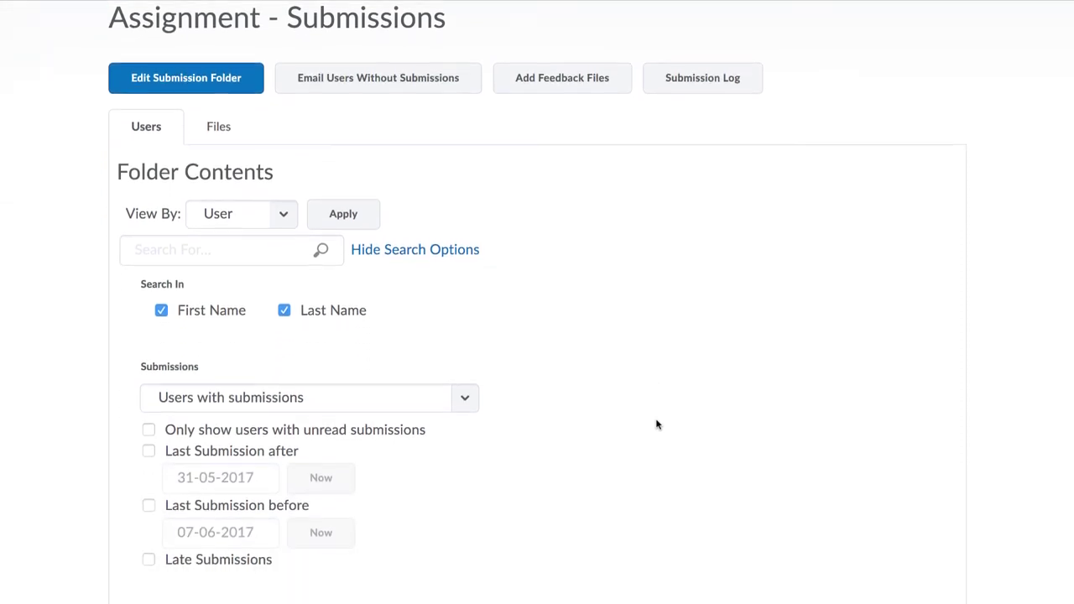
scroll(657, 425, down, 5)
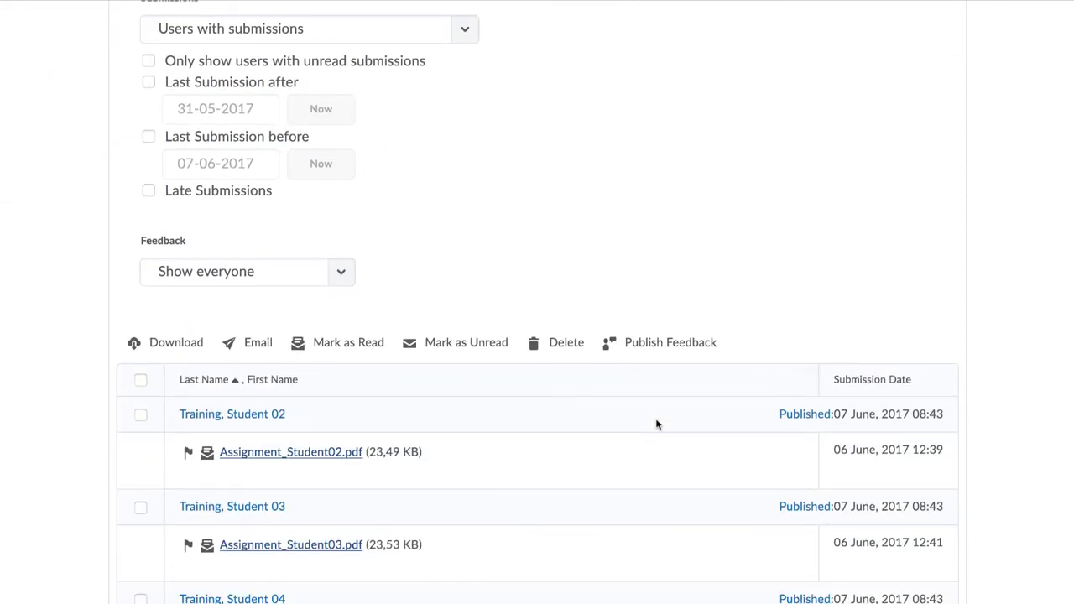
scroll(657, 425, down, 3)
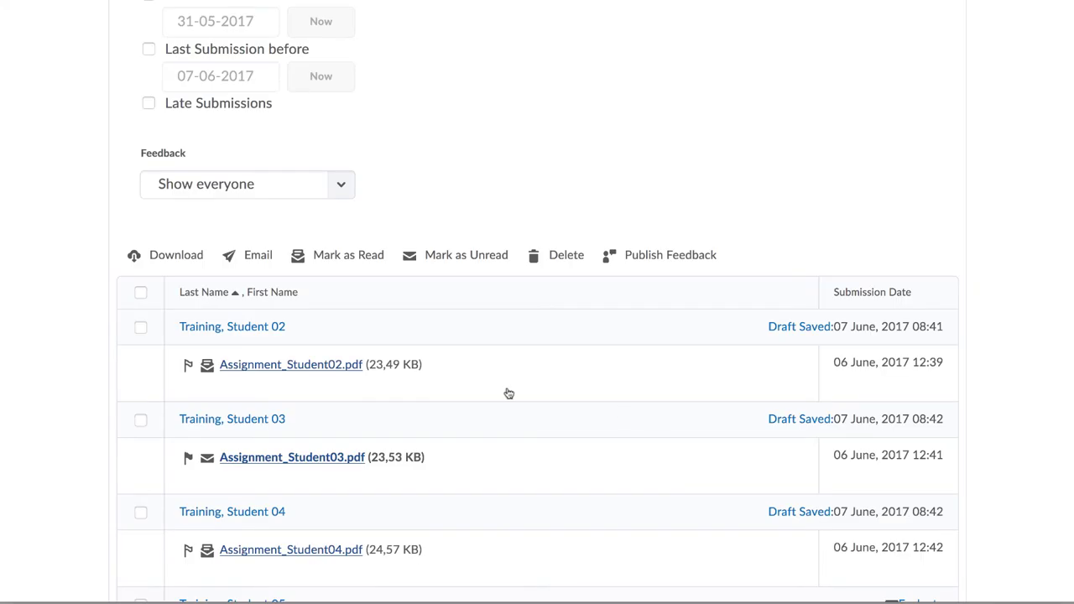
Select all submissions and publish the drafted feedback for Students 02–04
click(140, 294)
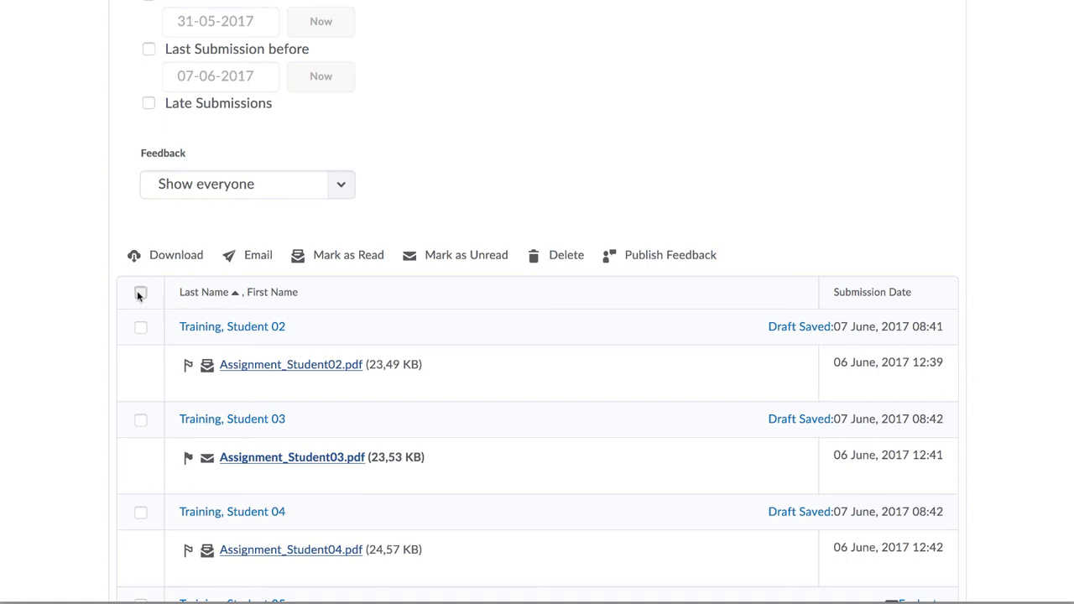
click(683, 259)
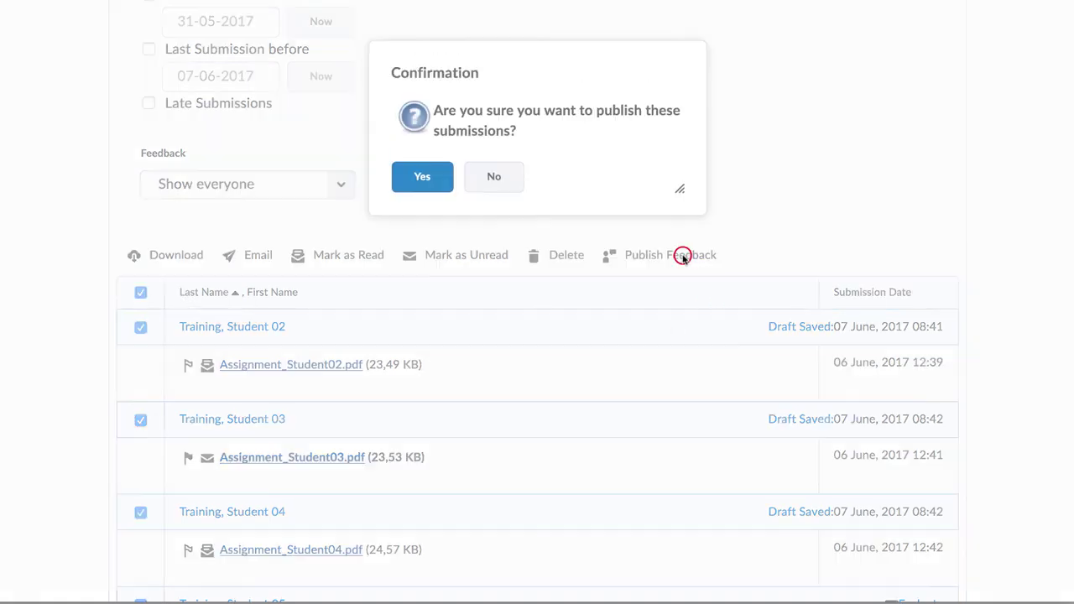
click(404, 182)
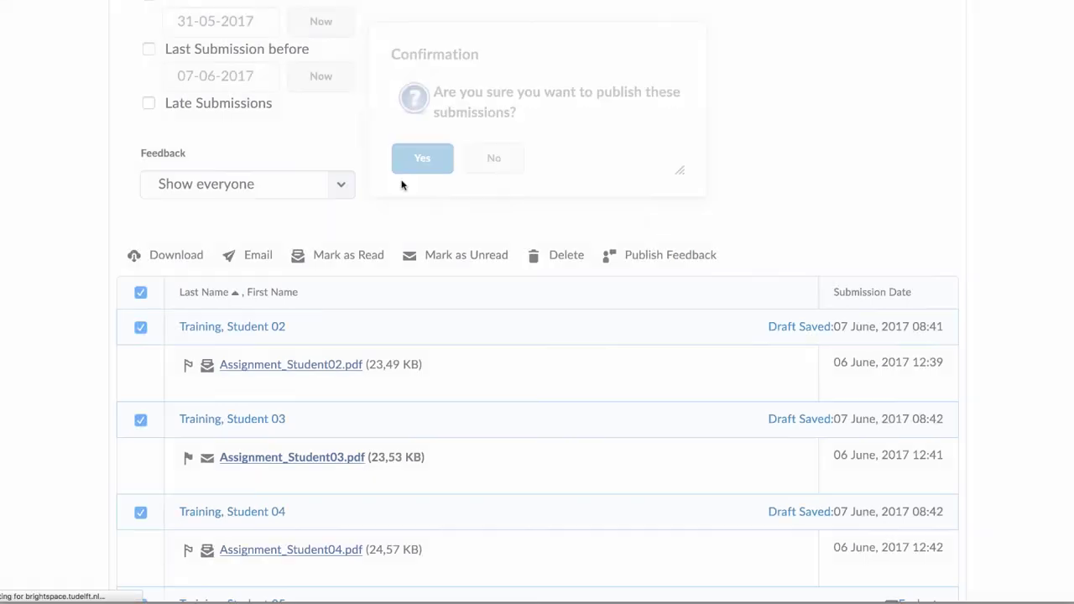
View the Assignment folder's submission log listing its 12 events
scroll(481, 509, down, 4)
scroll(481, 509, down, 4)
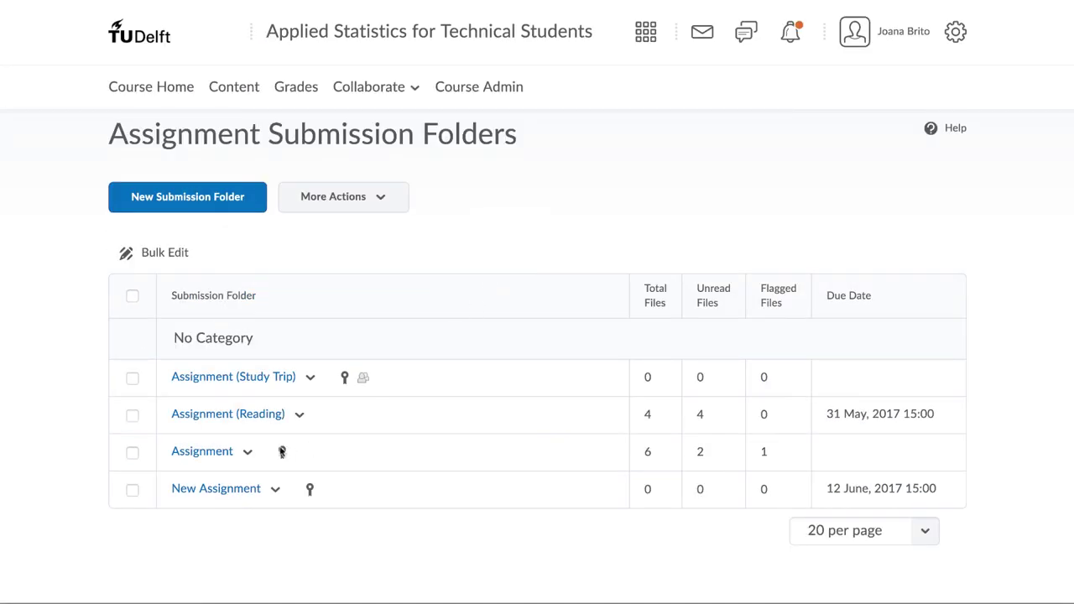
click(246, 451)
click(268, 431)
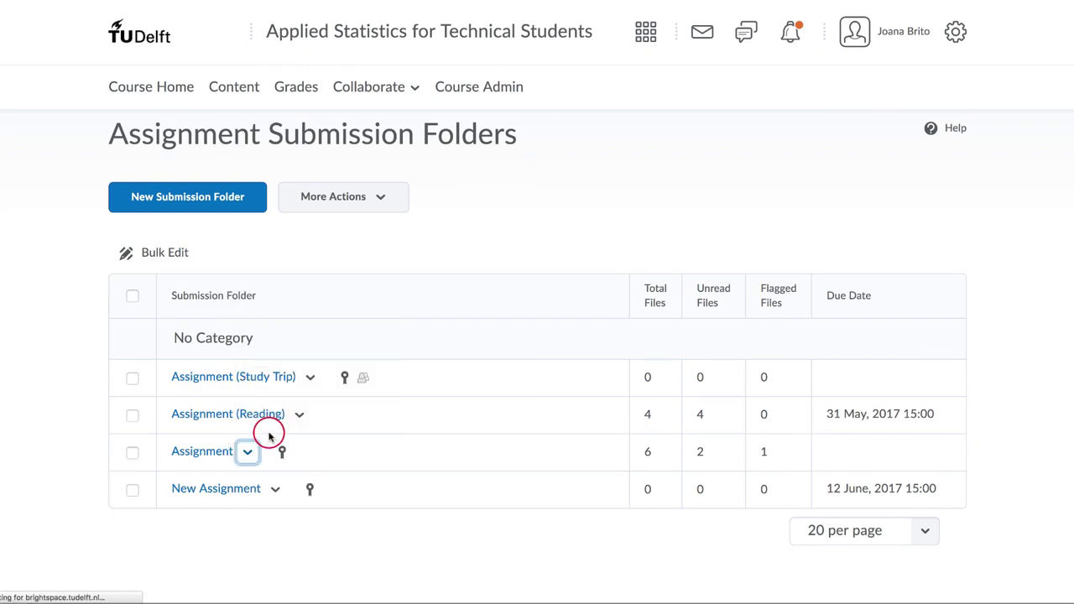
scroll(269, 438, down, 3)
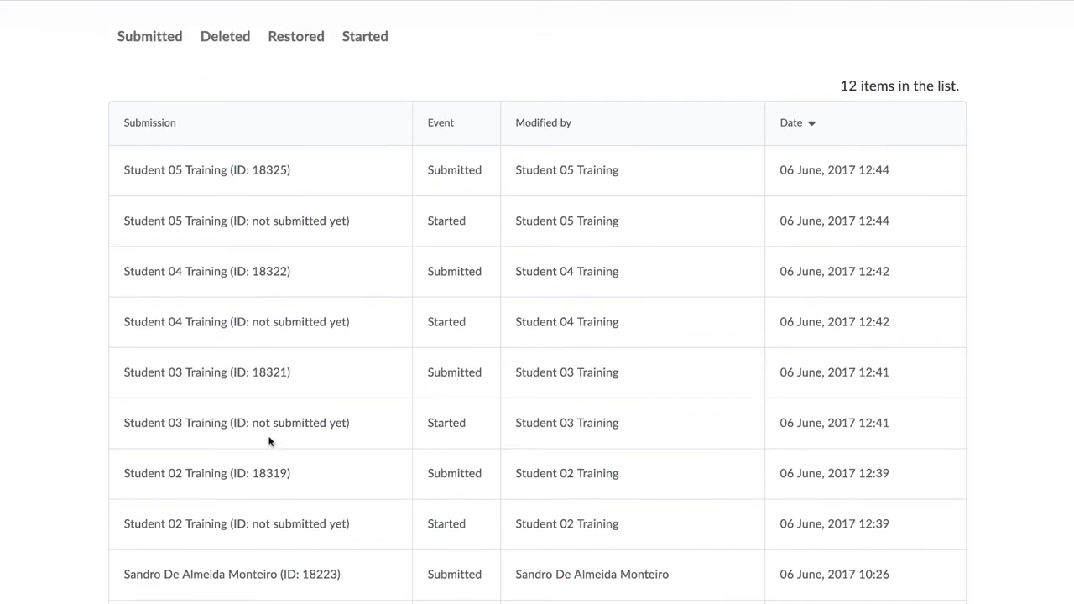